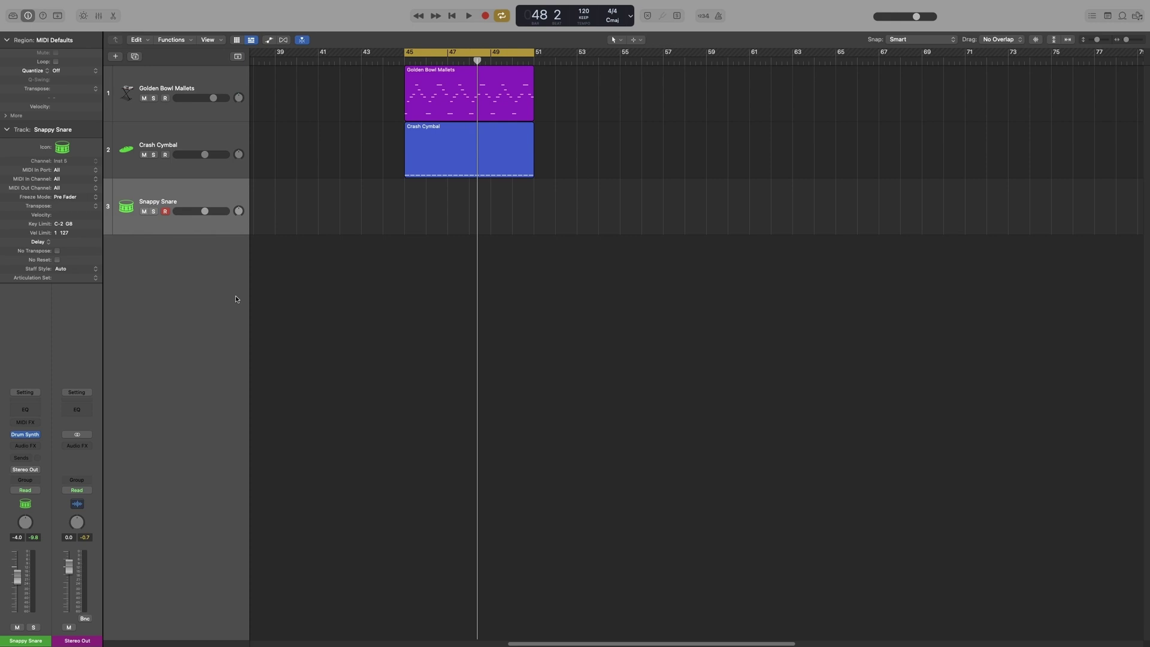
Step: Preview the arrangement, then open Note Repeat (1/8 Note, As played velocity, 90% gate)
key(space)
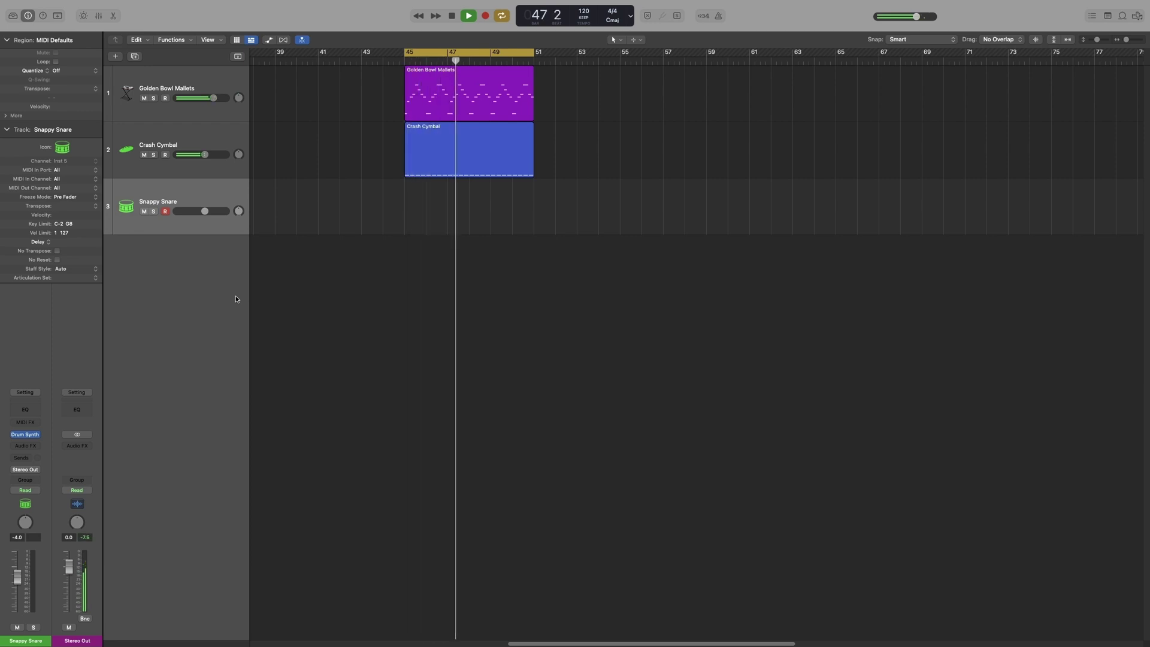
key(space)
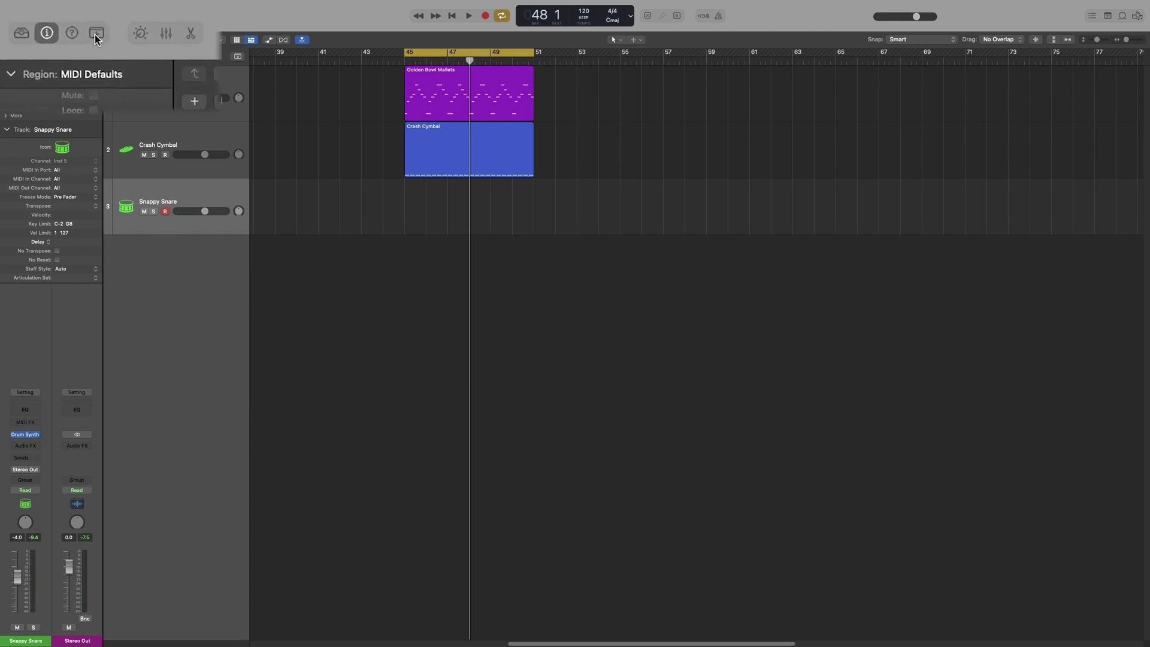
click(94, 34)
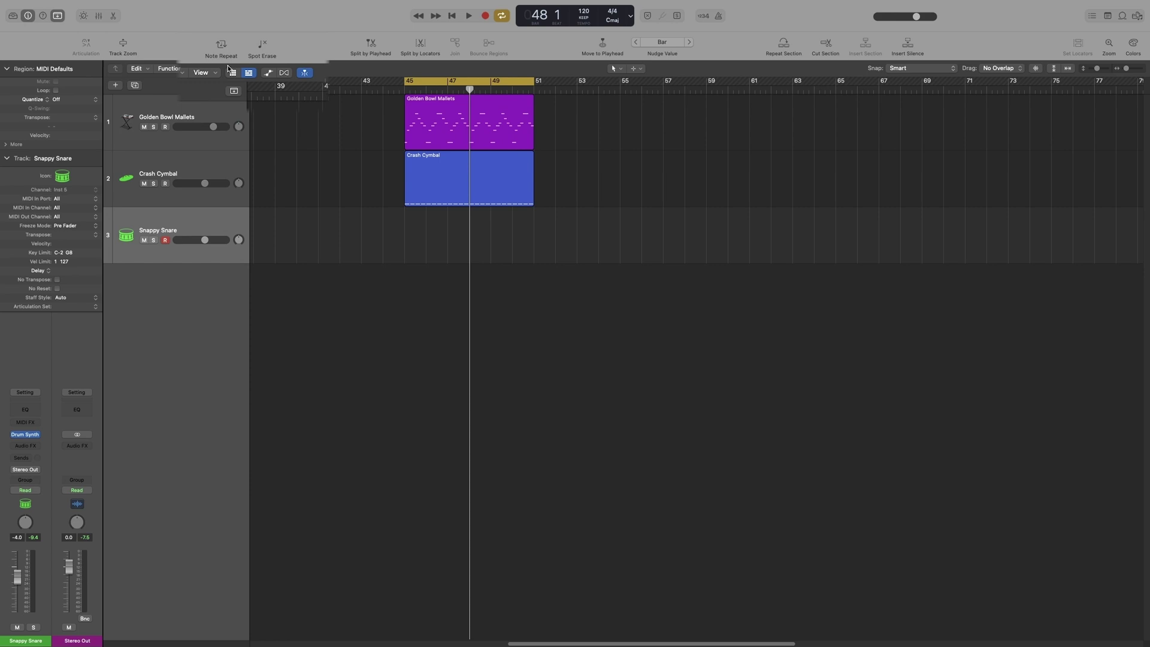
click(226, 44)
drag(523, 252, 554, 261)
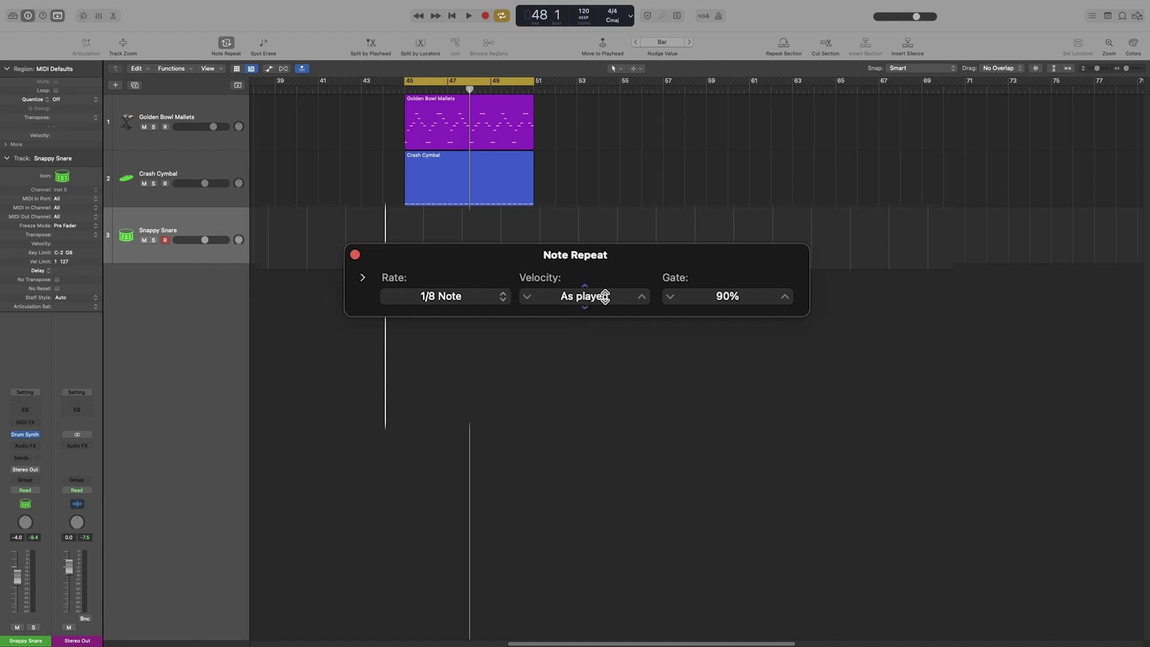
click(642, 297)
click(642, 296)
click(641, 297)
click(641, 297)
mouse_move(585, 298)
mouse_down()
mouse_move(585, 317)
mouse_move(584, 296)
mouse_up()
Step: Expand Note Repeat's options and assign Modulation Wheel as the repeat-rate controller
click(362, 280)
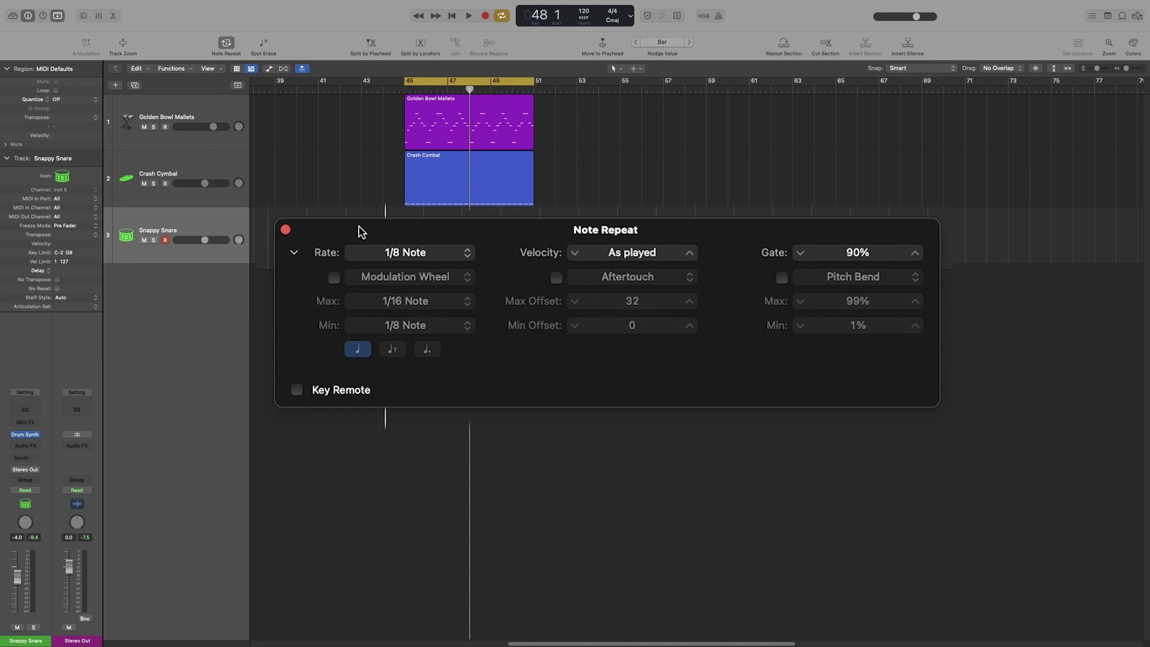
click(333, 278)
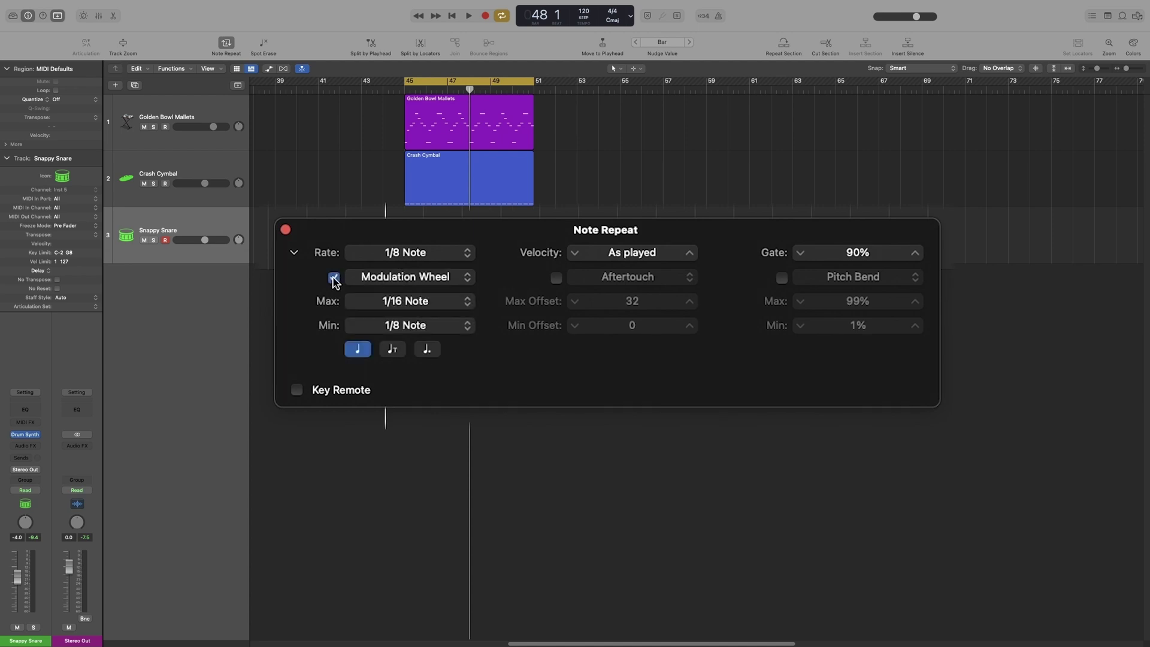
click(404, 281)
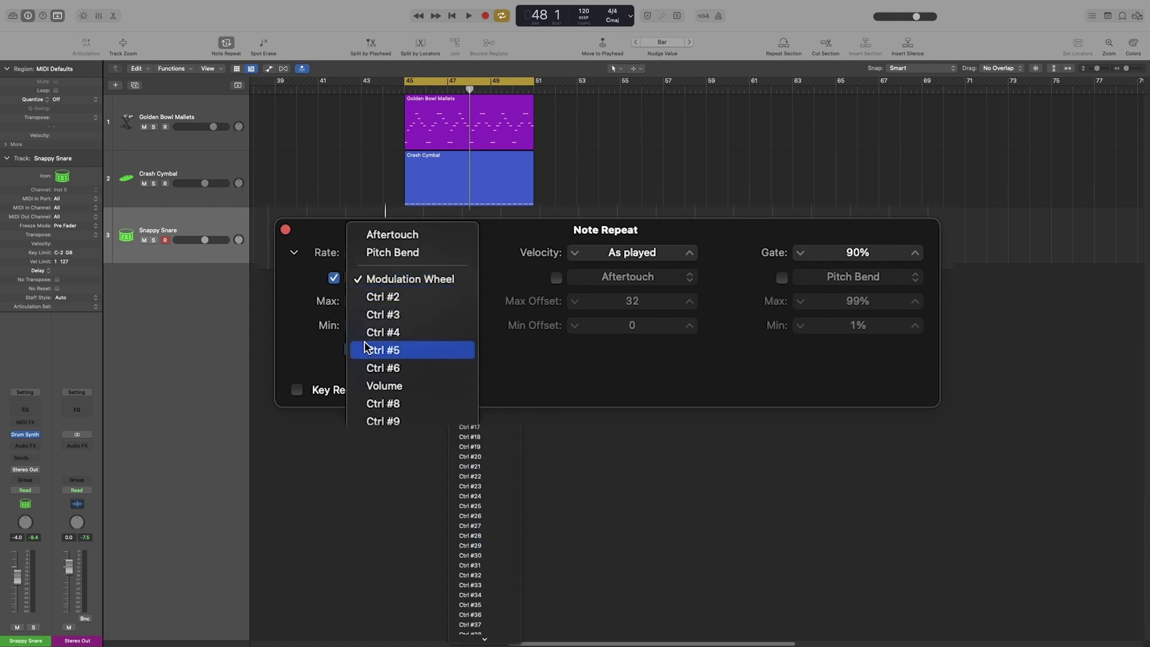
click(555, 379)
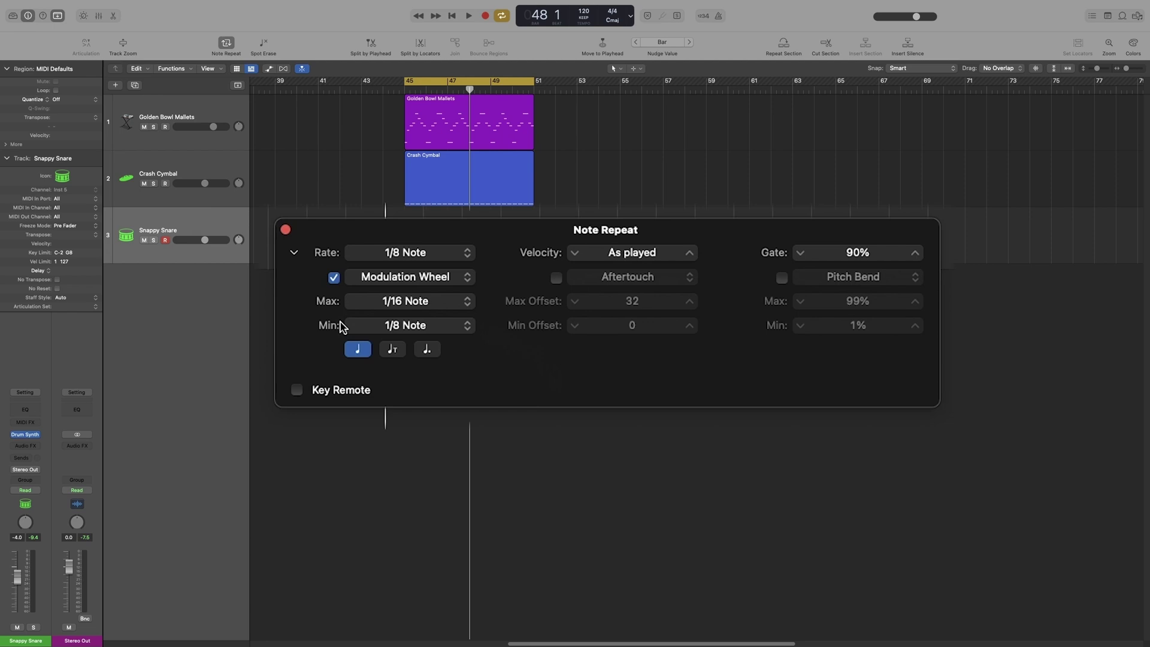
Step: Set the maximum rate to 1/16 Triplet and enable triplet rates, leaving dotted rates off
click(420, 307)
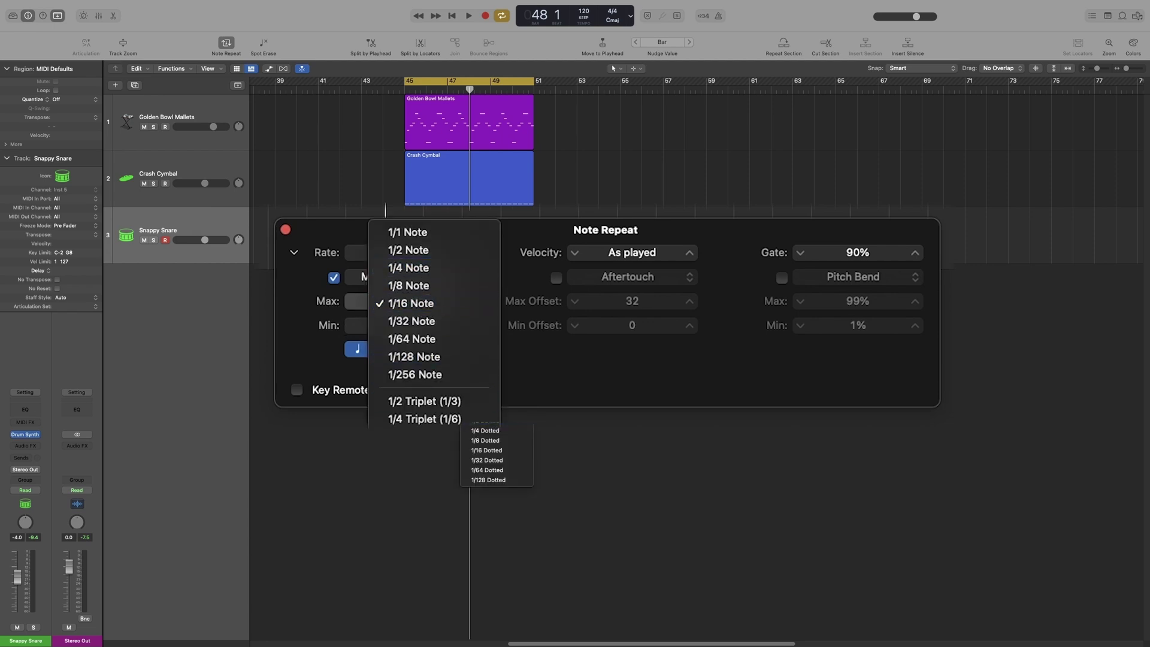
click(487, 386)
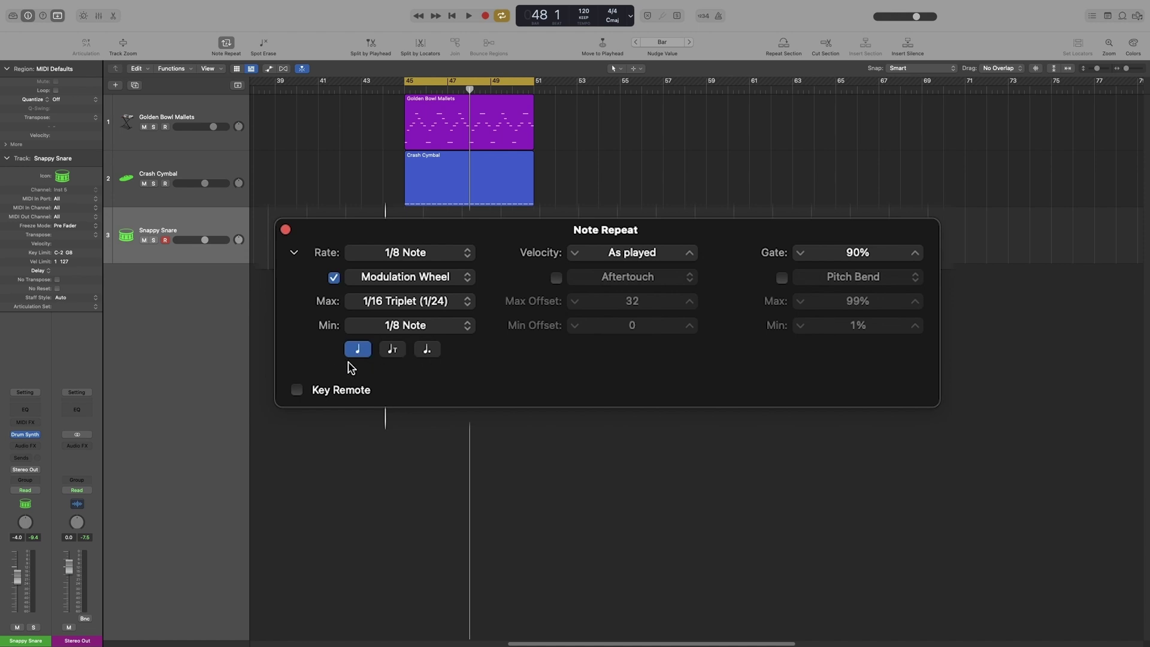
click(392, 353)
click(426, 352)
click(425, 349)
click(391, 350)
Step: With Cycle off and Count-in on, record the Snappy Snare from bar 45 using Note Repeat
click(502, 16)
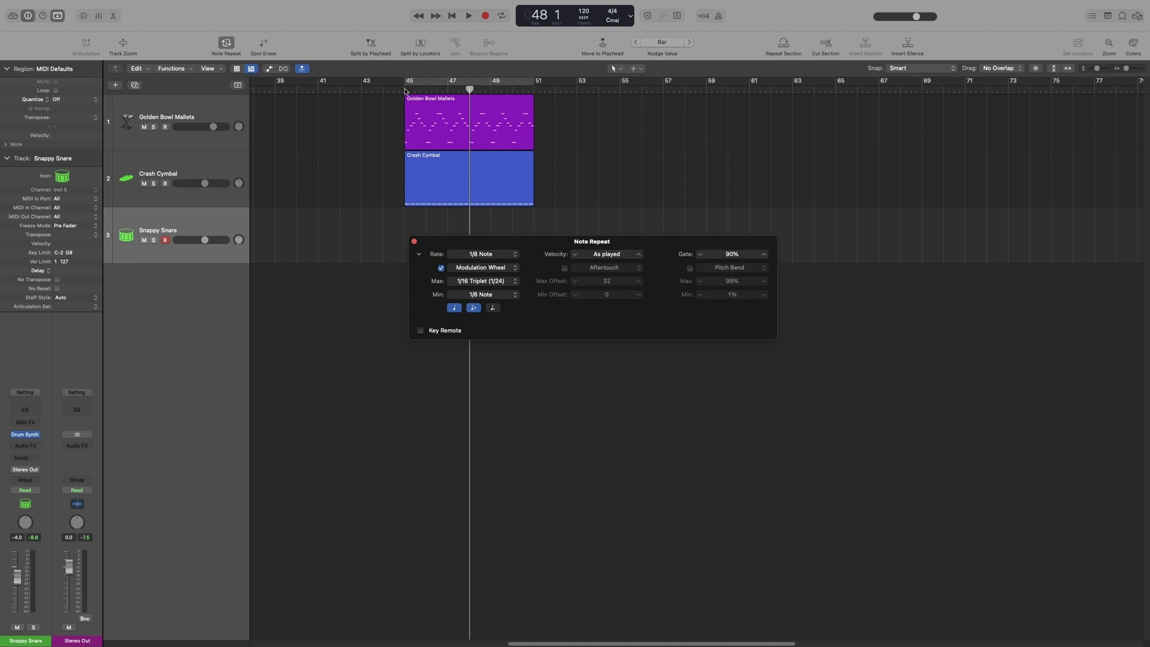
key(space)
click(704, 16)
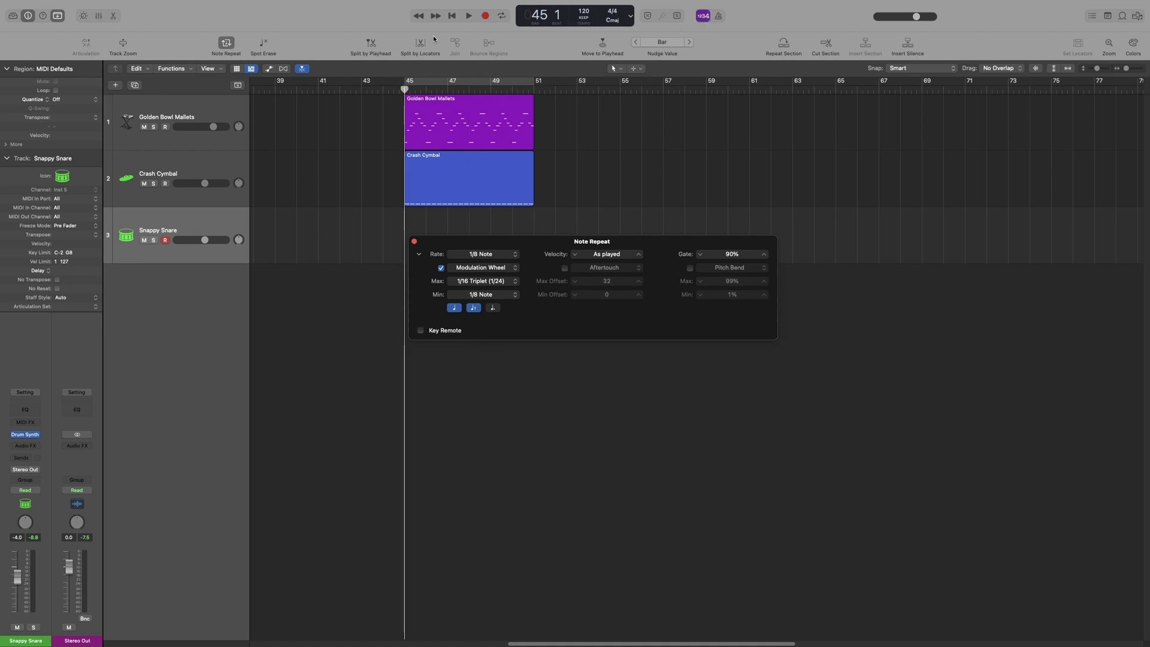
click(486, 16)
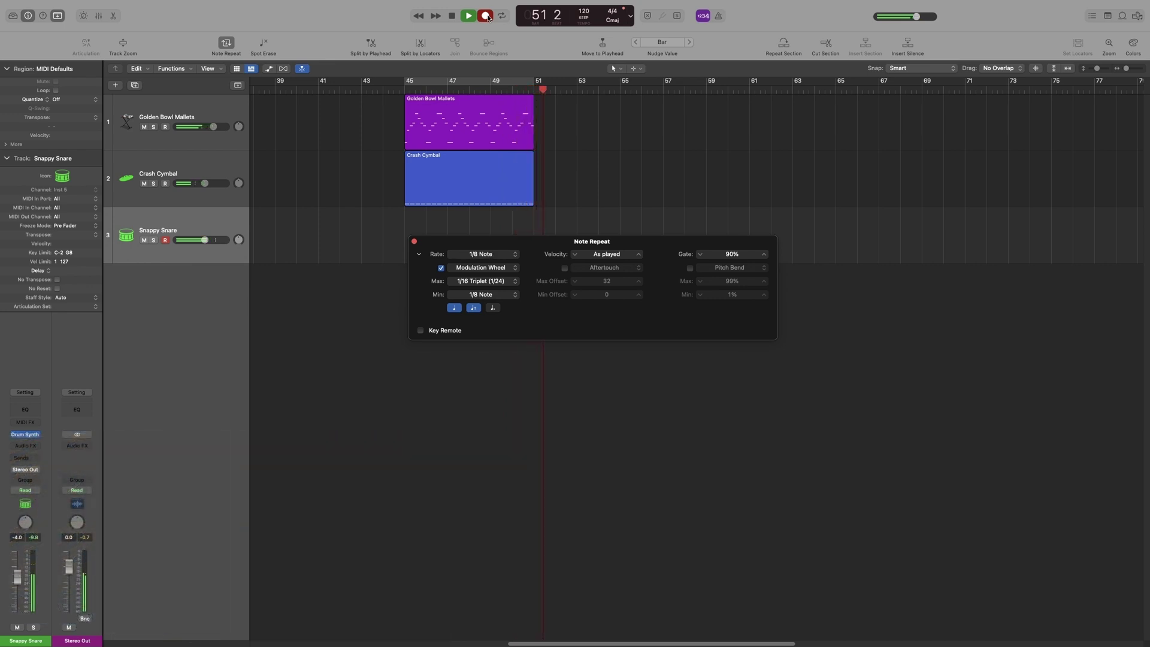
click(486, 16)
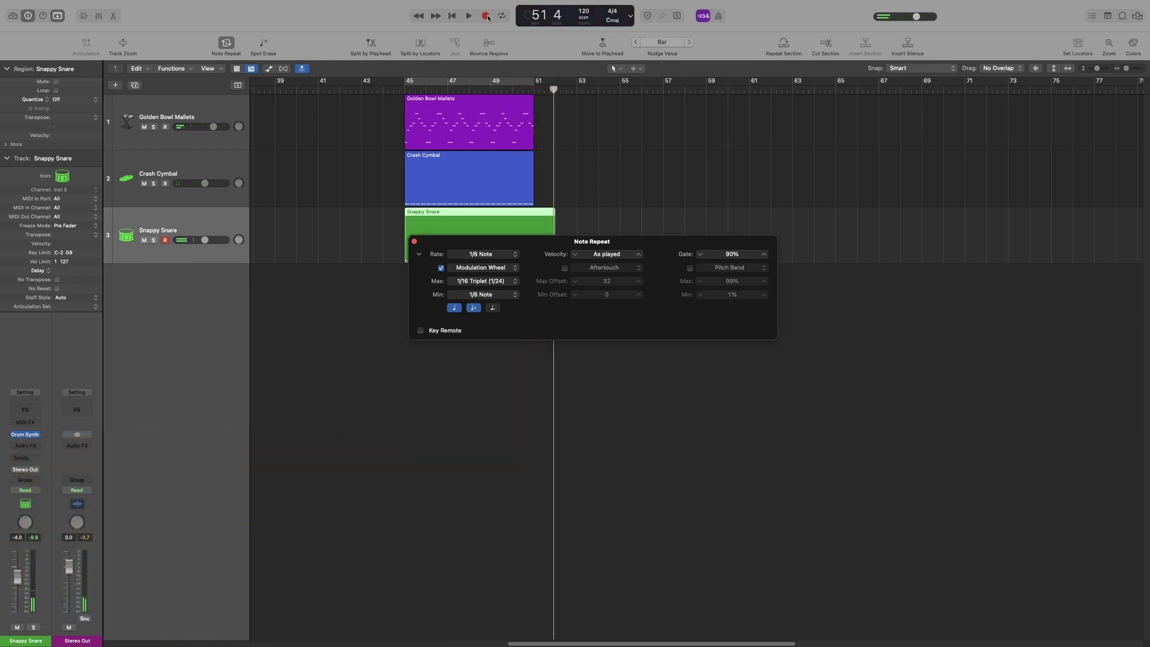
Step: Open the green Snappy Snare region in the Piano Roll to view its repeated notes
double_click(487, 224)
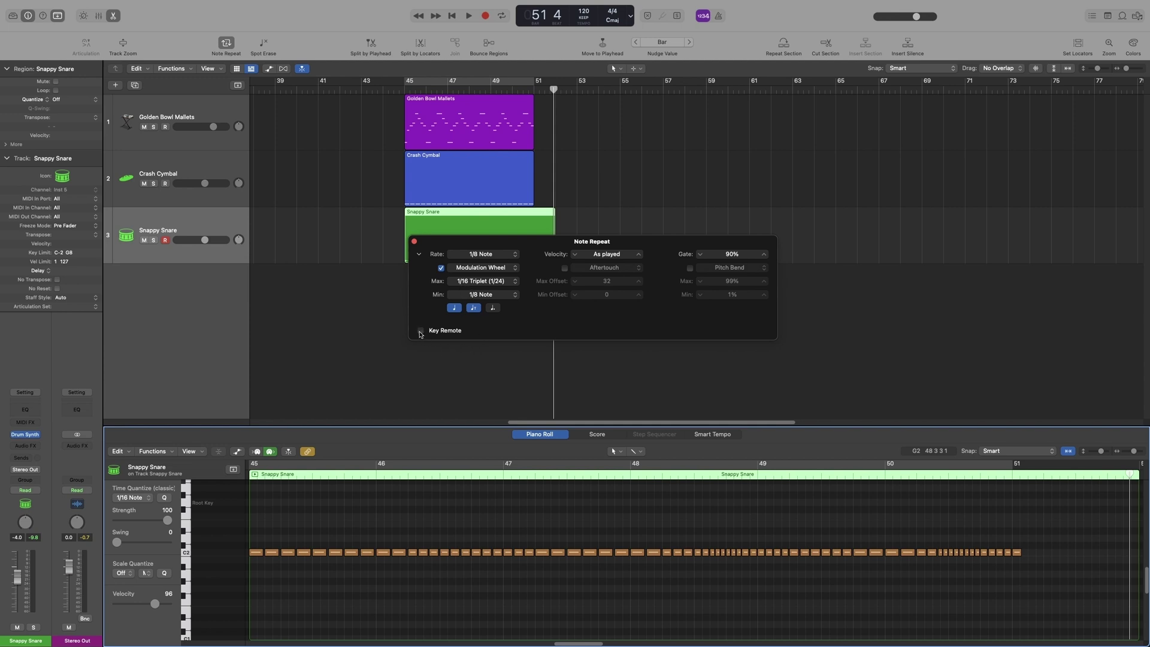
Step: Enable Key Remote, move the Note Repeat window up, and shift the remote key range higher
click(420, 330)
drag(550, 242, 549, 131)
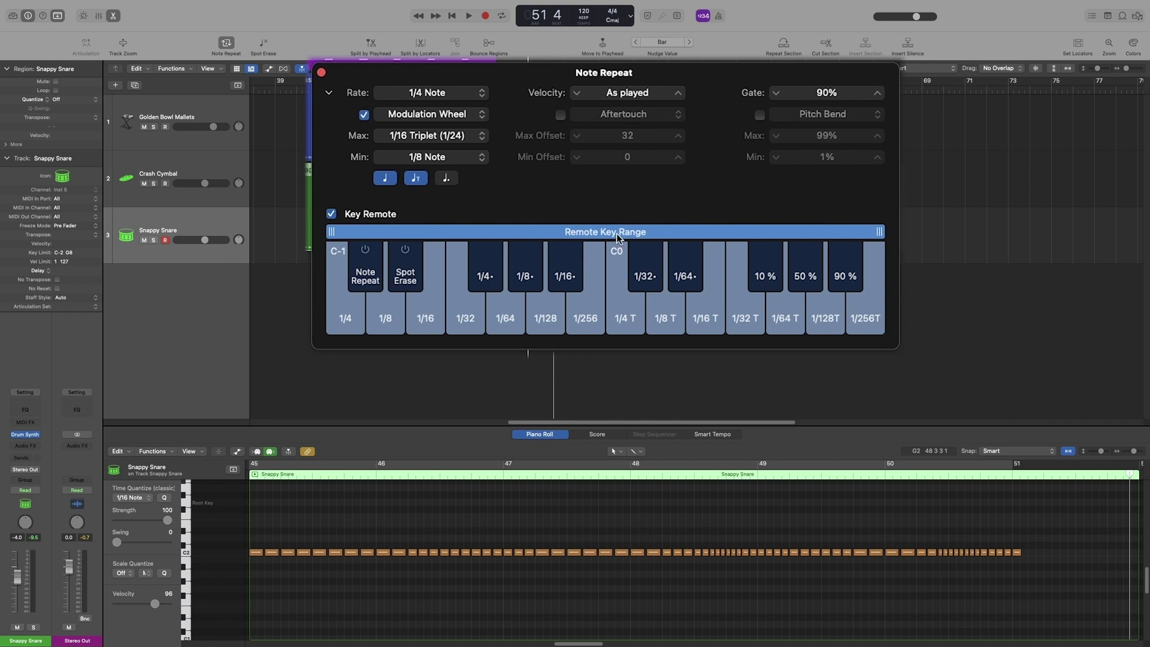
drag(617, 232, 620, 255)
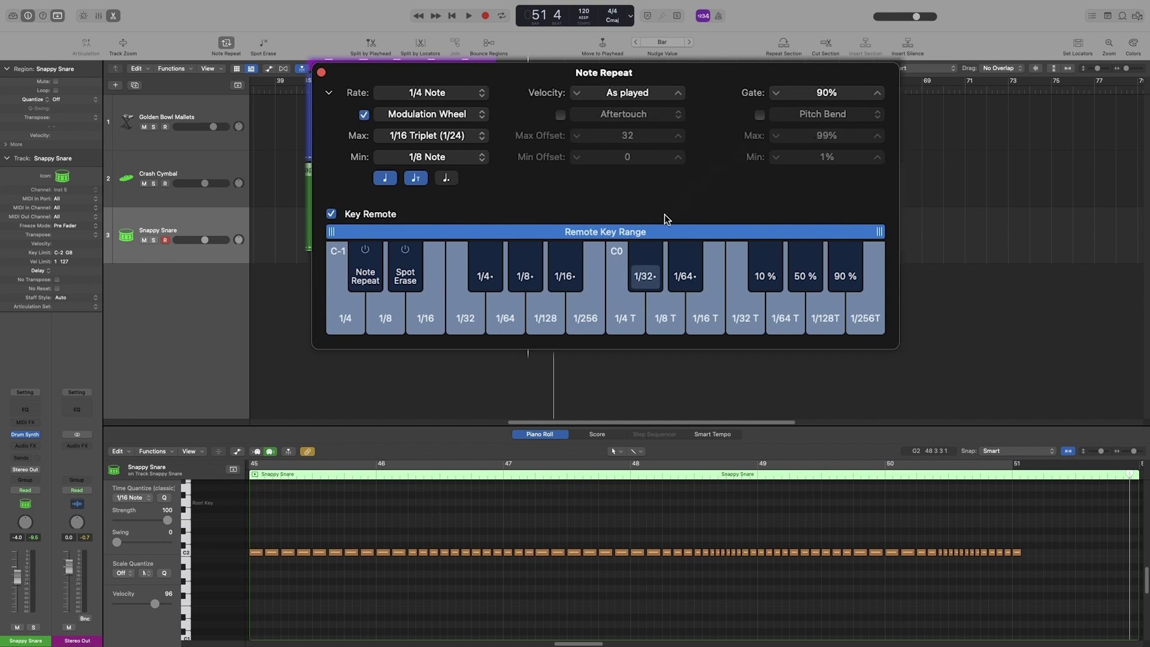
Step: Enable Aftertouch for Note Repeat velocity and set Max Offset to 127
click(560, 116)
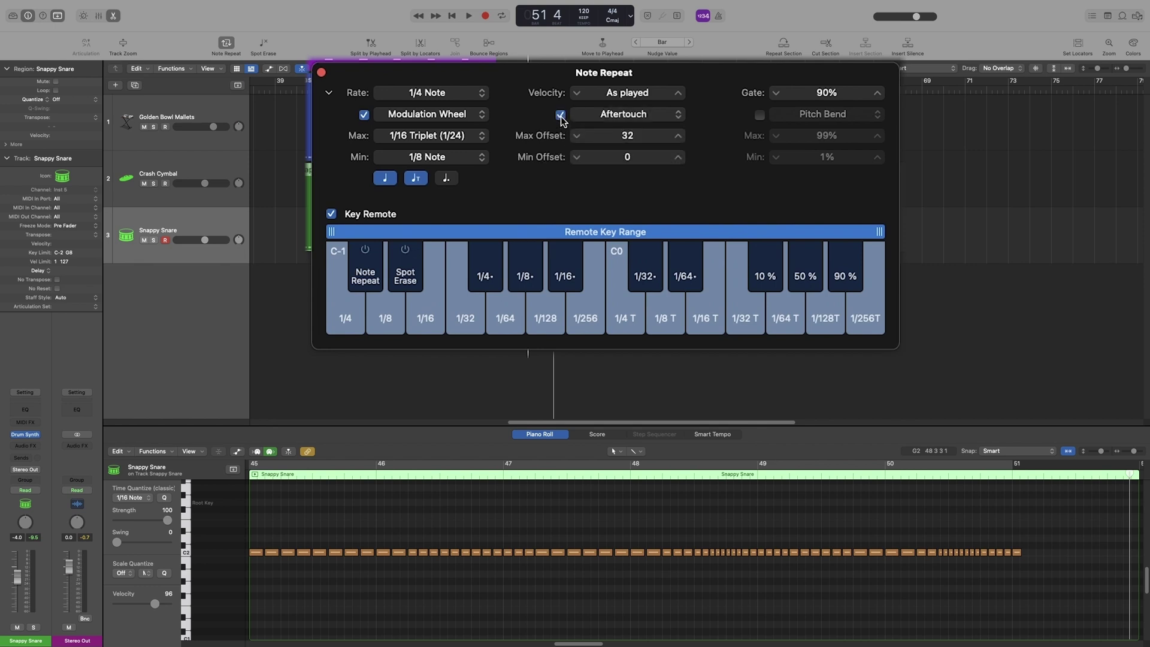
double_click(636, 136)
text(127)
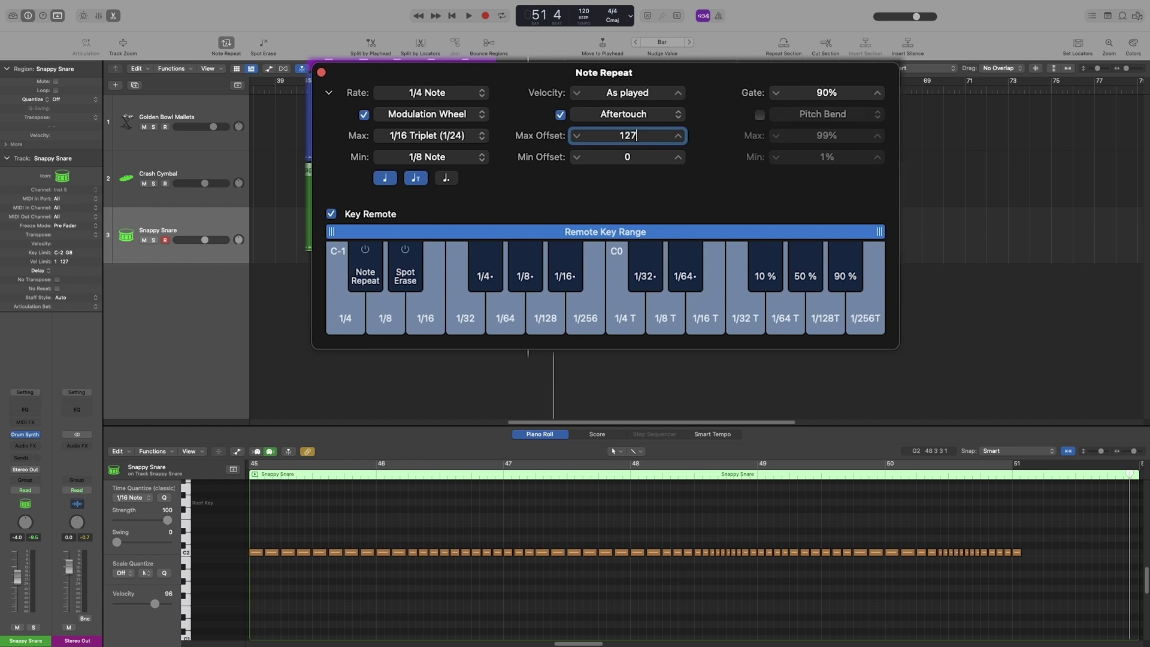
key(Return)
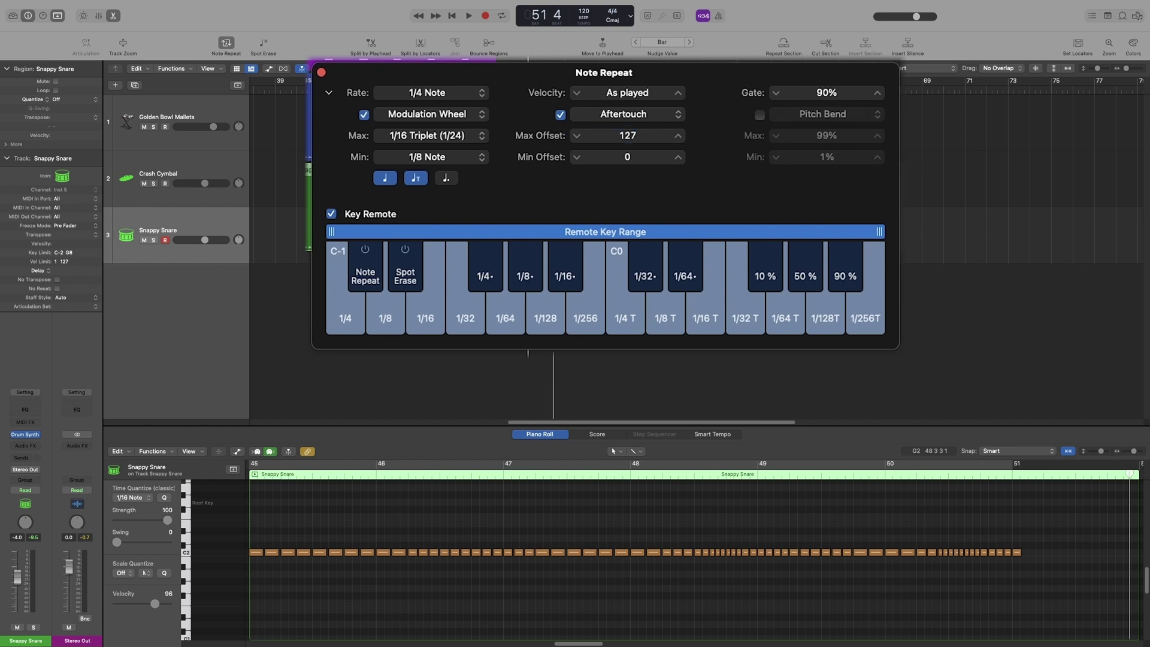